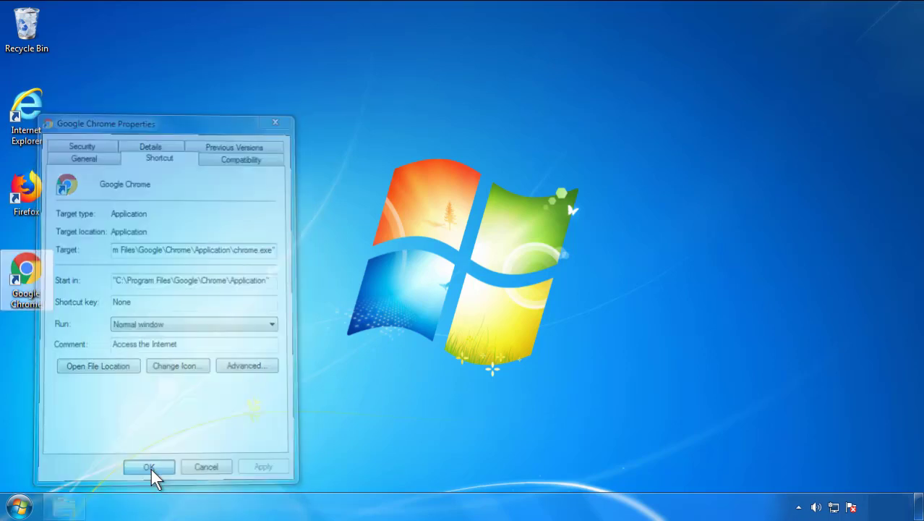
Accept the Google Chrome shortcut's properties and bring up the Start menu.
left_click(21, 507)
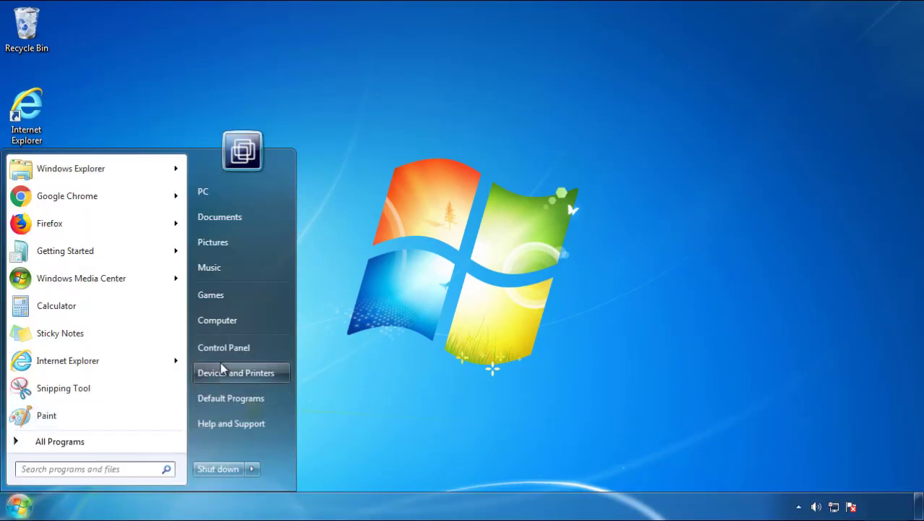
Uninstall SearchMine 2.00 from Programs and Features, sorted newest-installed first, then close the window.
left_click(232, 346)
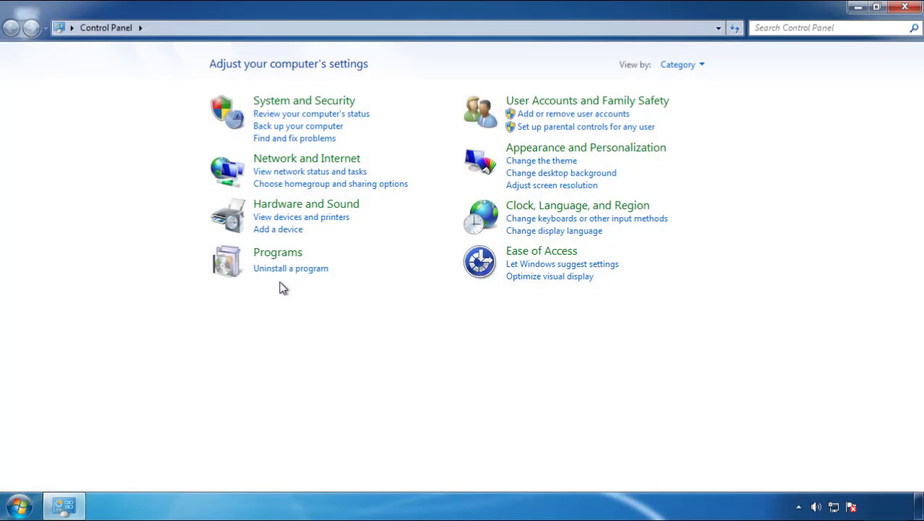
left_click(288, 267)
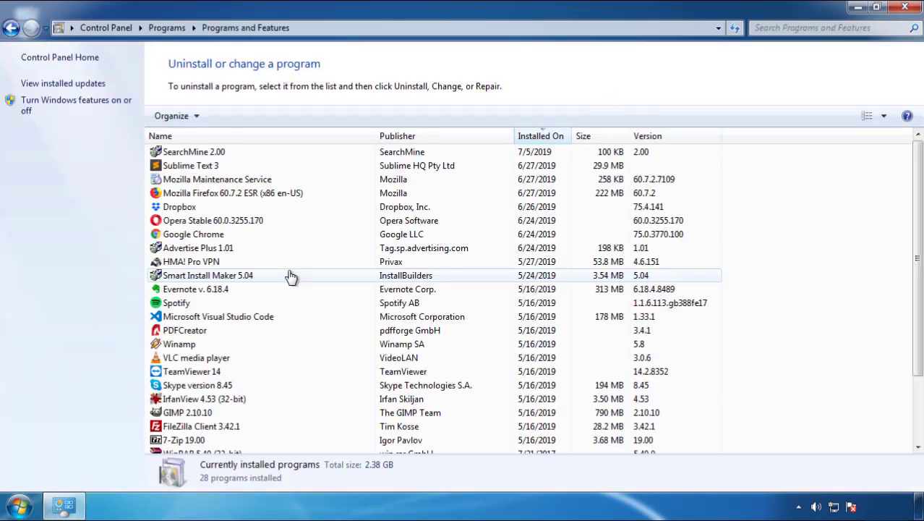
left_click(542, 137)
left_click(538, 138)
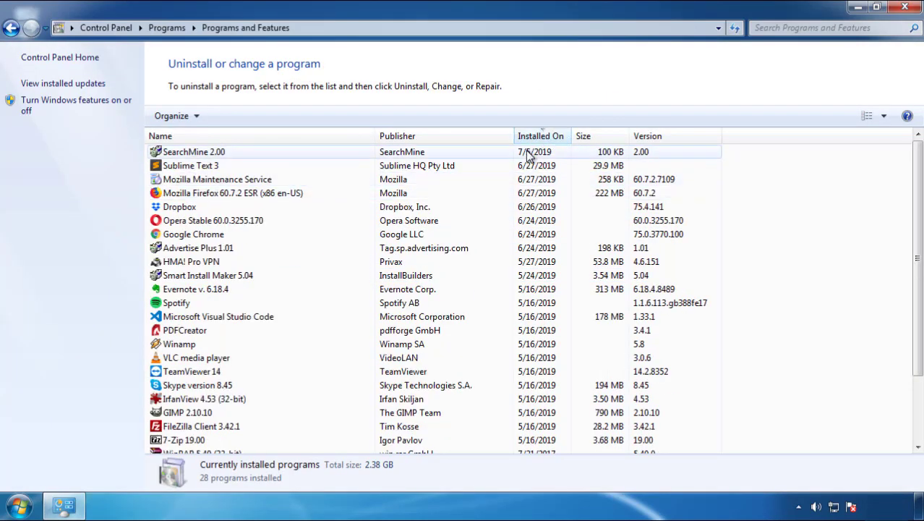
left_click(194, 155)
left_click(231, 117)
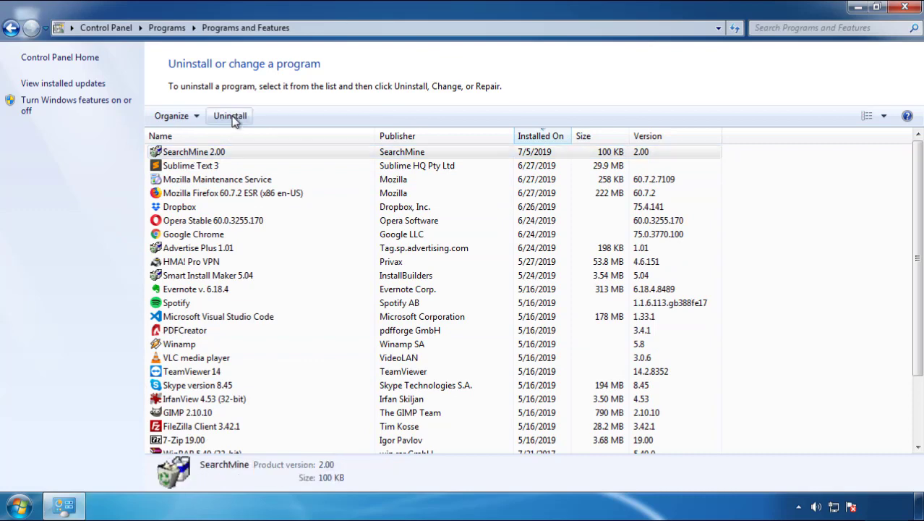
left_click(541, 384)
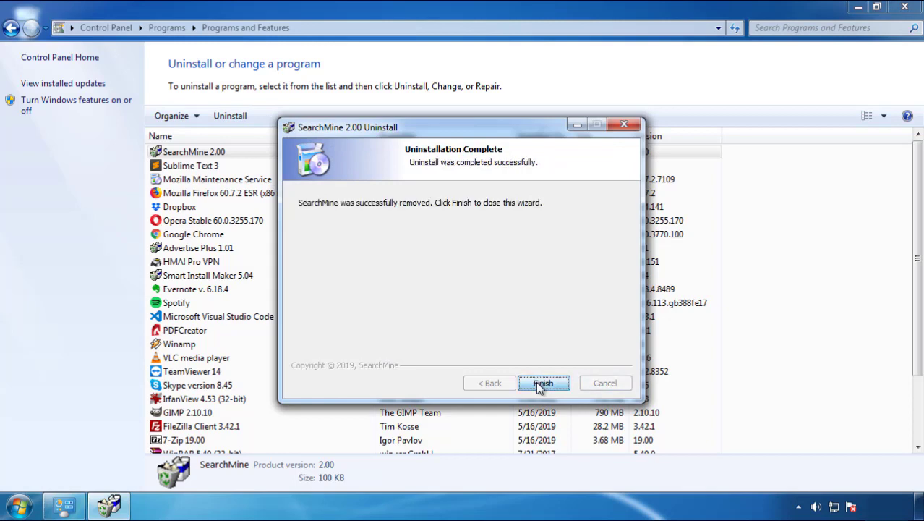
left_click(536, 381)
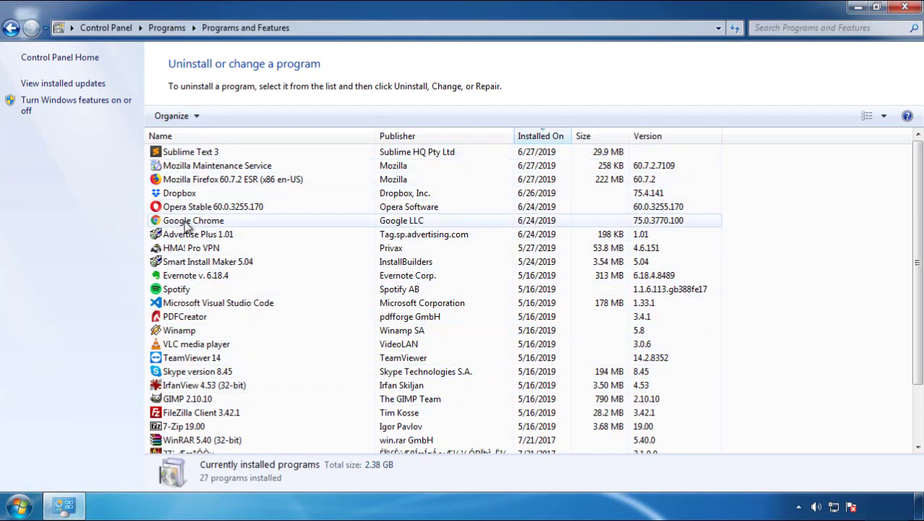
left_click(905, 9)
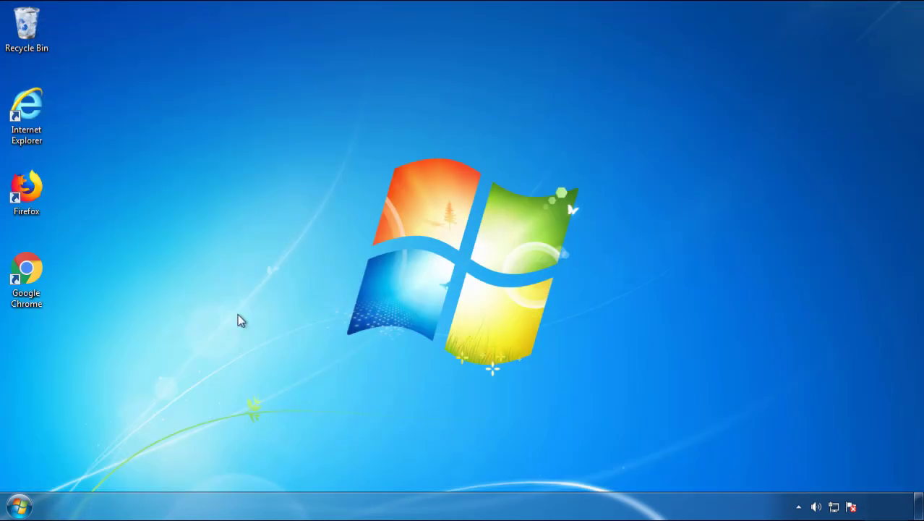
Restart Windows 7 and boot into Safe Mode from Advanced Boot Options.
left_click(16, 507)
mouse_move(251, 471)
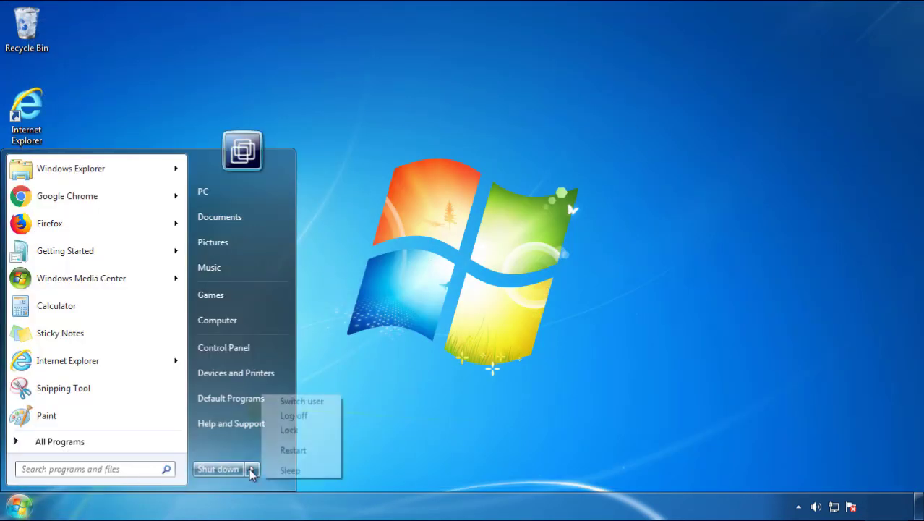
left_click(306, 458)
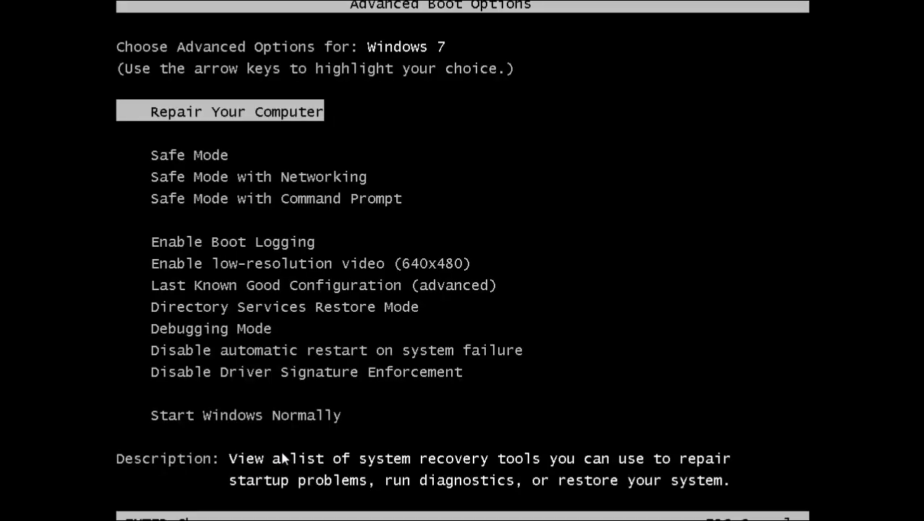
key("Down")
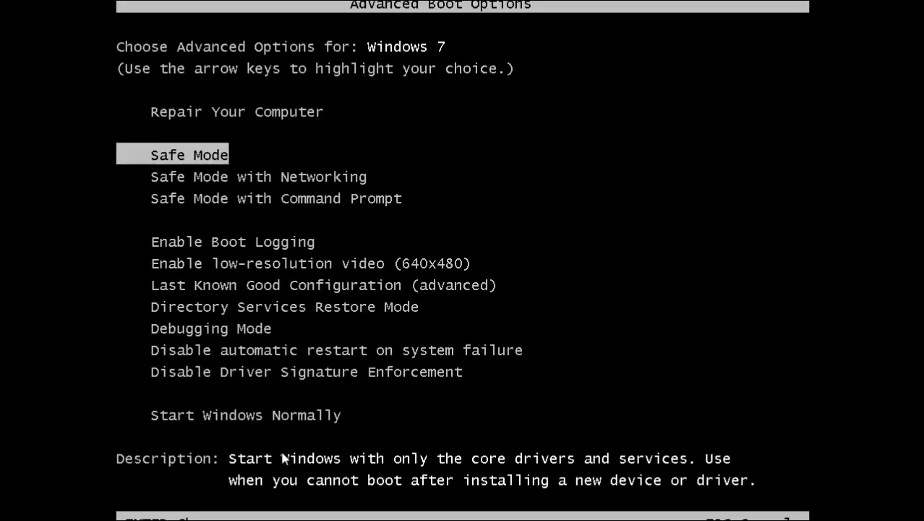
key("Return")
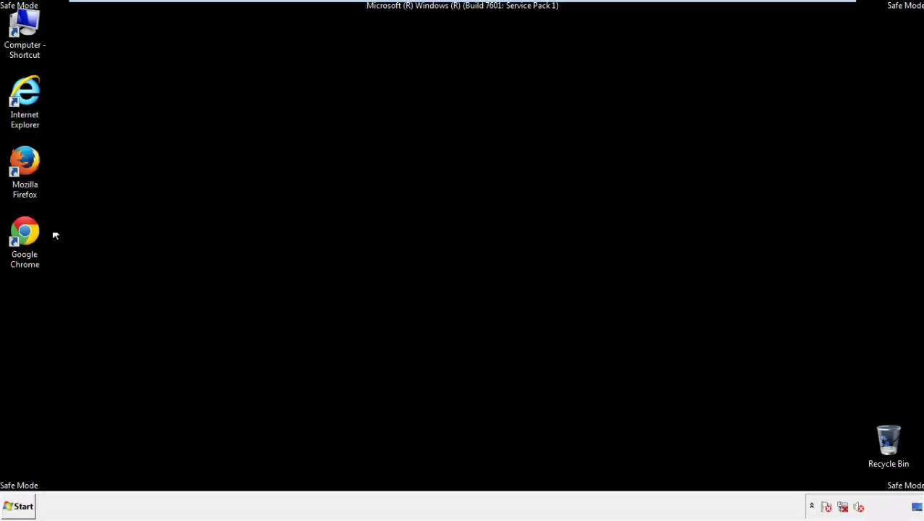
Launch Firefox, decline the default-browser prompt, and make the Menu Bar visible.
double_click(33, 169)
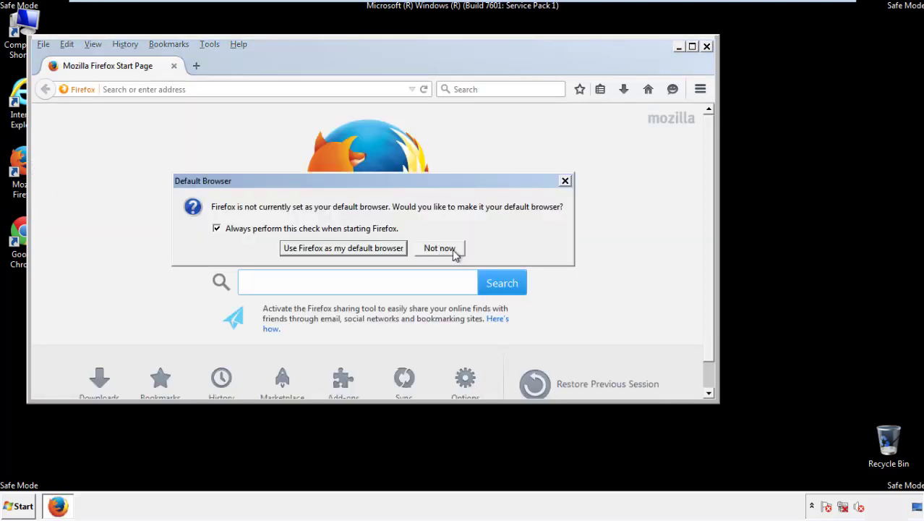
left_click(441, 248)
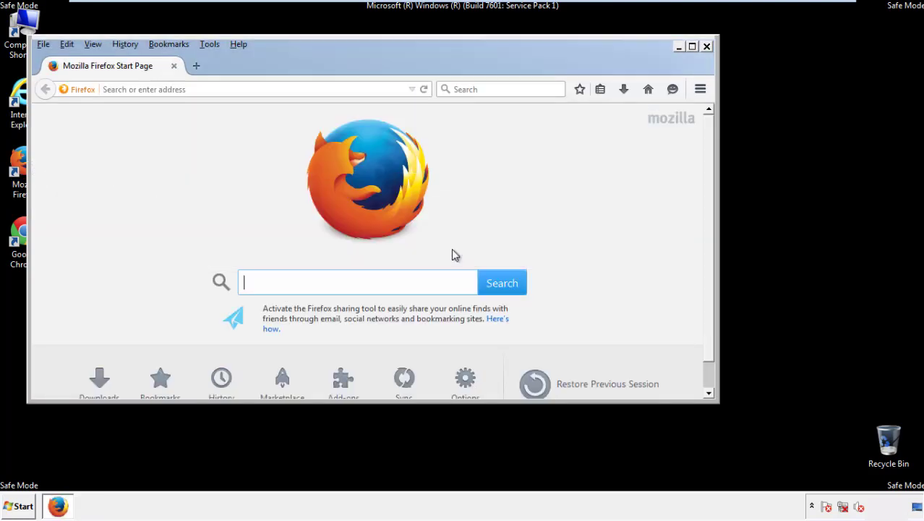
right_click(284, 62)
left_click(309, 109)
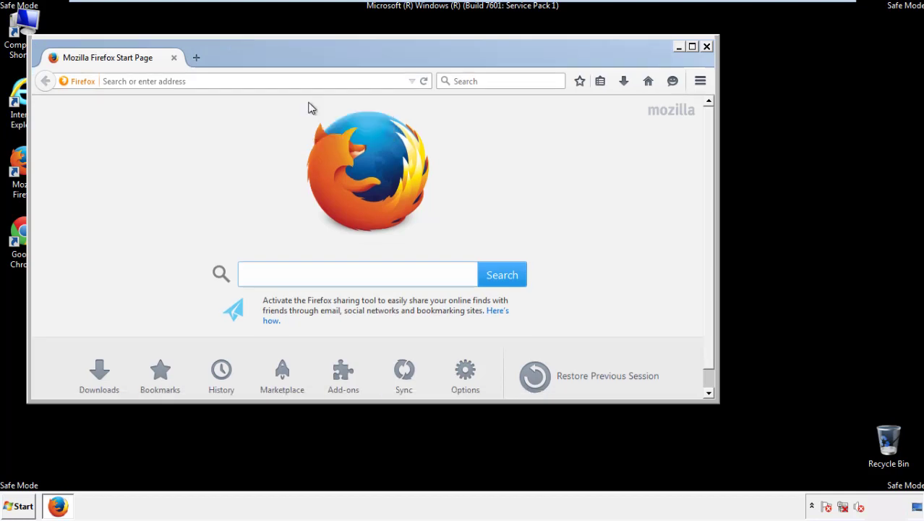
right_click(291, 59)
left_click(311, 113)
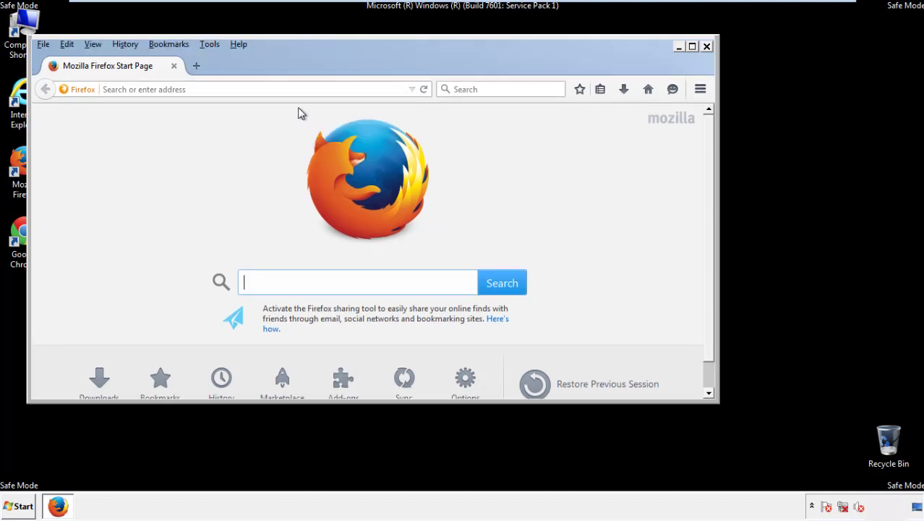
Clear Firefox's recent history for Everything, keeping Offline Website Data and Site Preferences checked.
left_click(125, 45)
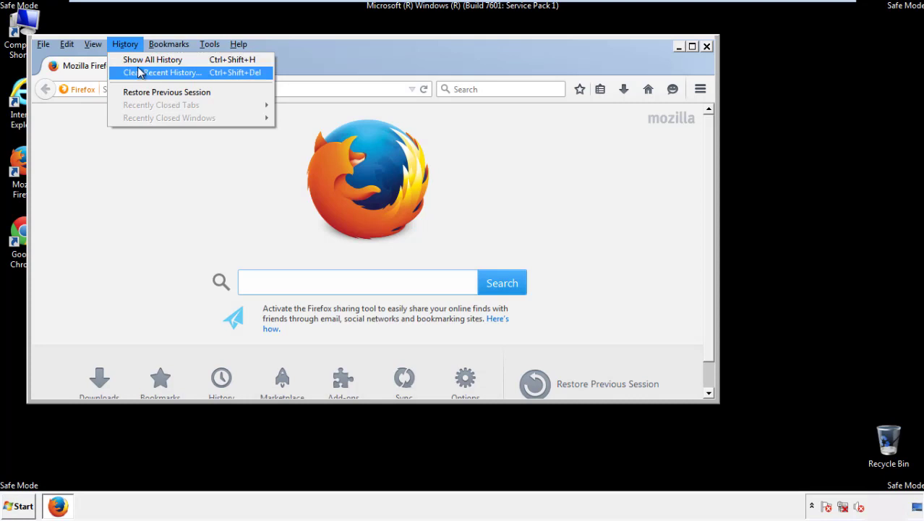
left_click(142, 73)
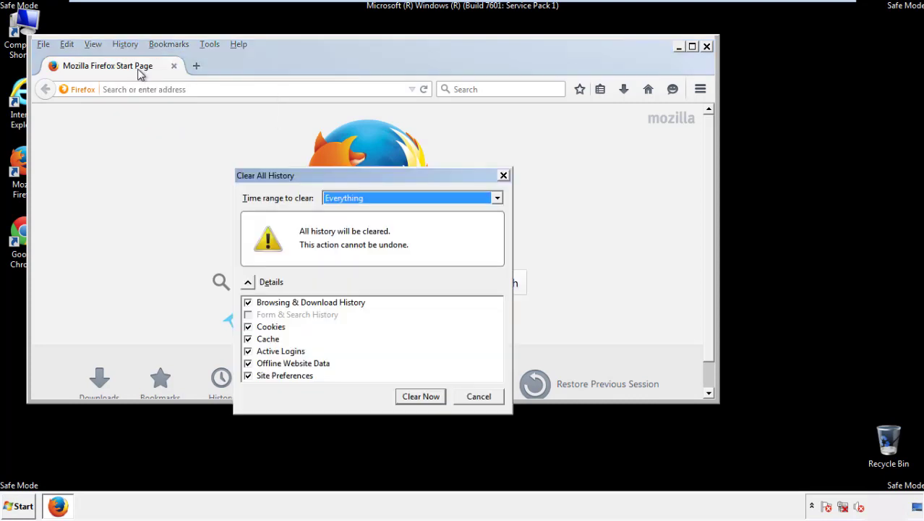
left_click(343, 202)
left_click(347, 272)
left_click(248, 363)
left_click(248, 364)
left_click(248, 377)
left_click(248, 377)
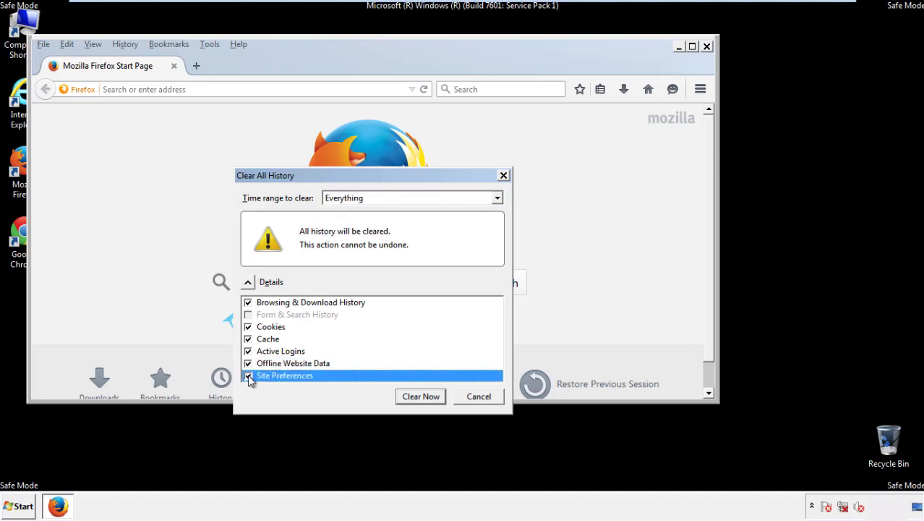
left_click(420, 398)
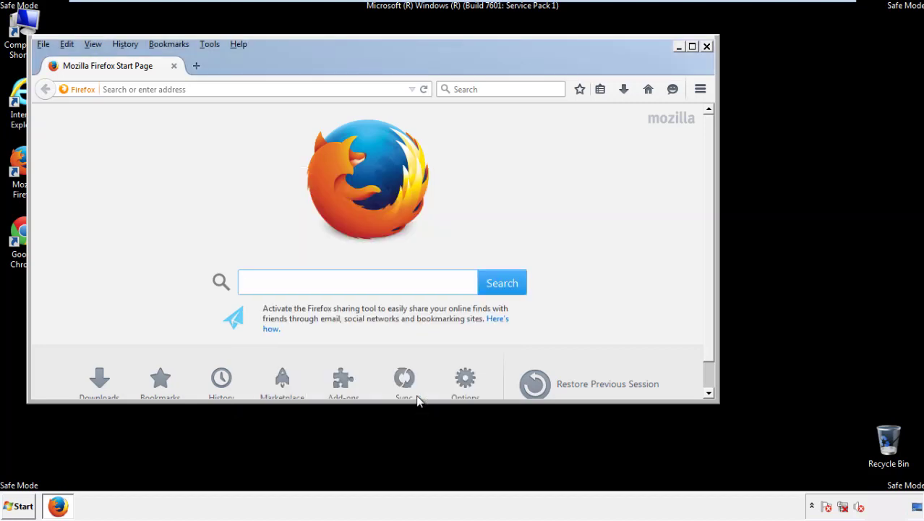
Refresh Firefox to default settings from Troubleshooting Information, finish the import, and close Firefox.
left_click(238, 45)
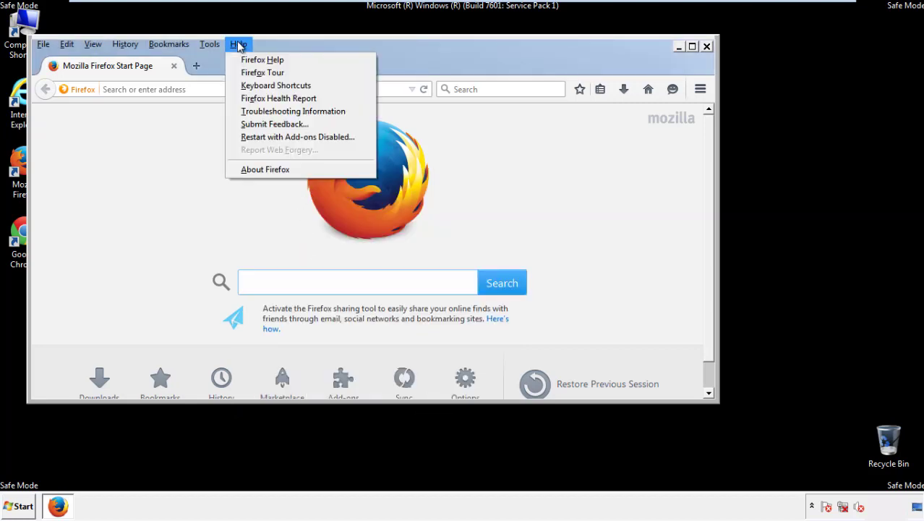
left_click(268, 112)
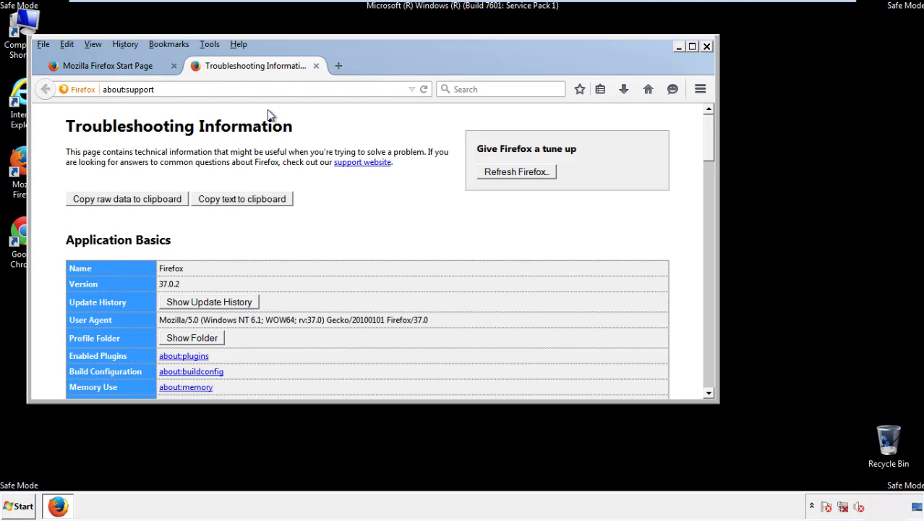
left_click(536, 174)
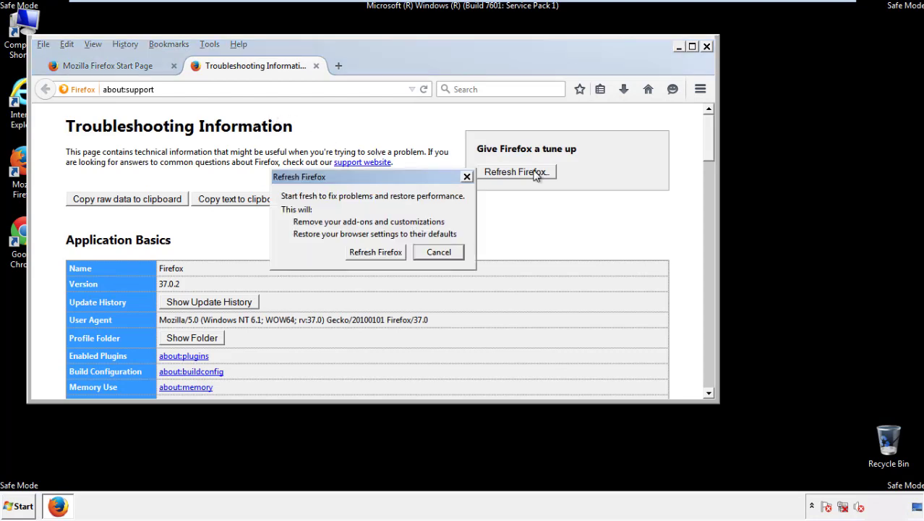
left_click(376, 252)
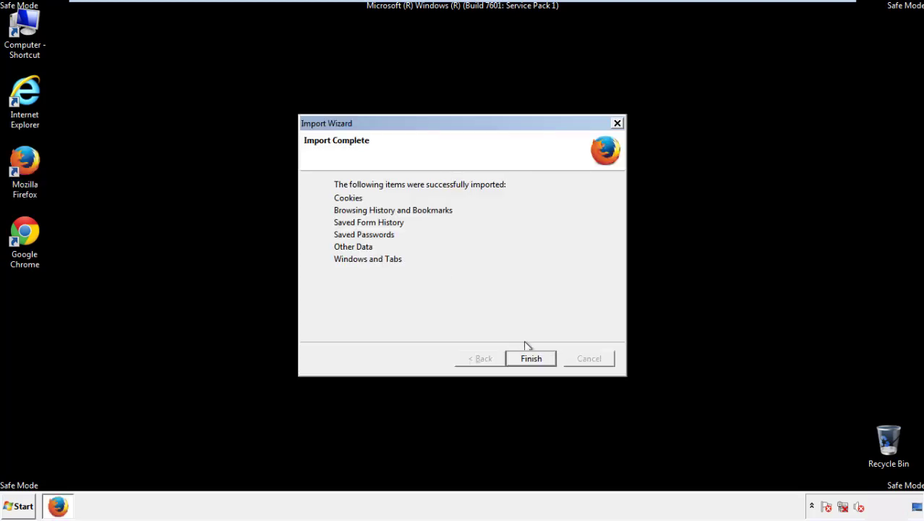
left_click(532, 359)
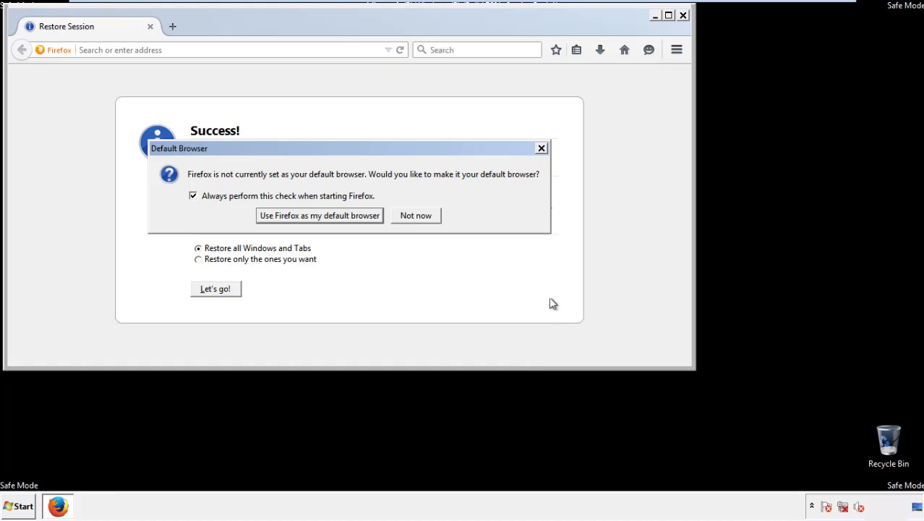
left_click(415, 217)
left_click(683, 14)
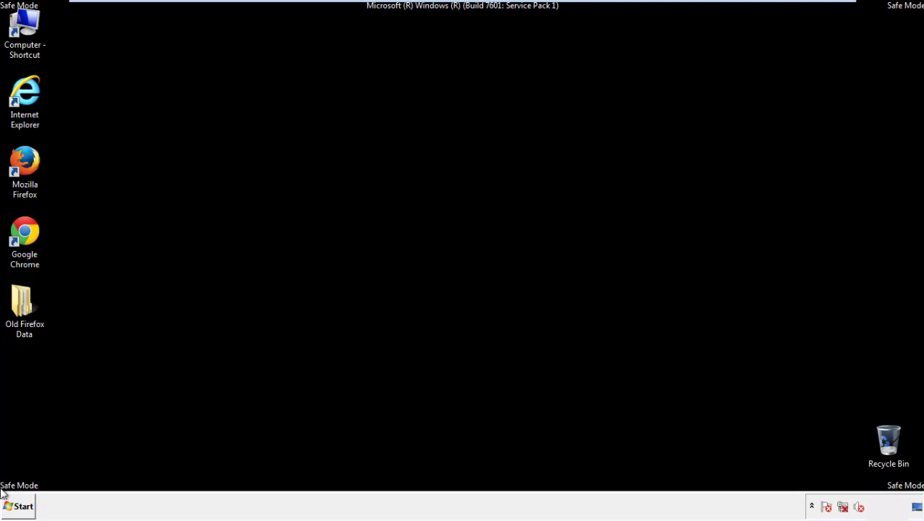
Launch Chrome, dismiss the default-browser prompt, and start 'Clear browsing data...' from the History page.
double_click(22, 230)
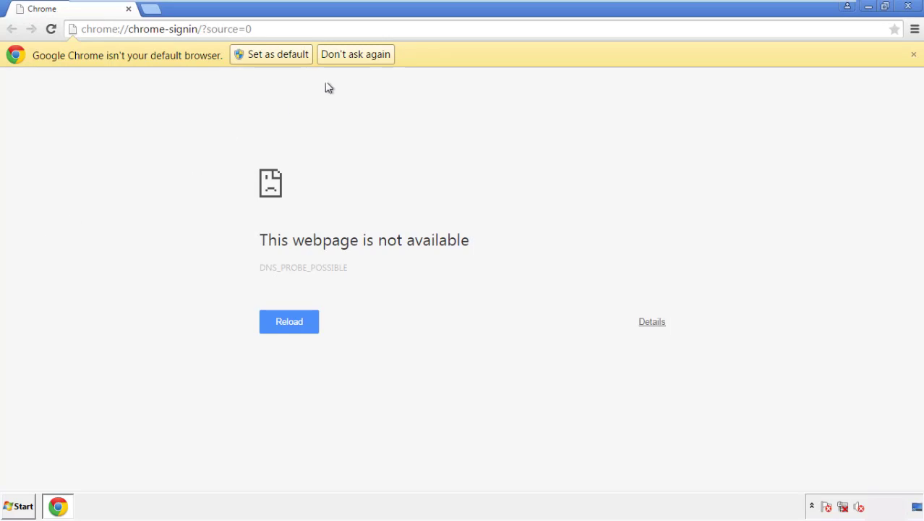
left_click(372, 57)
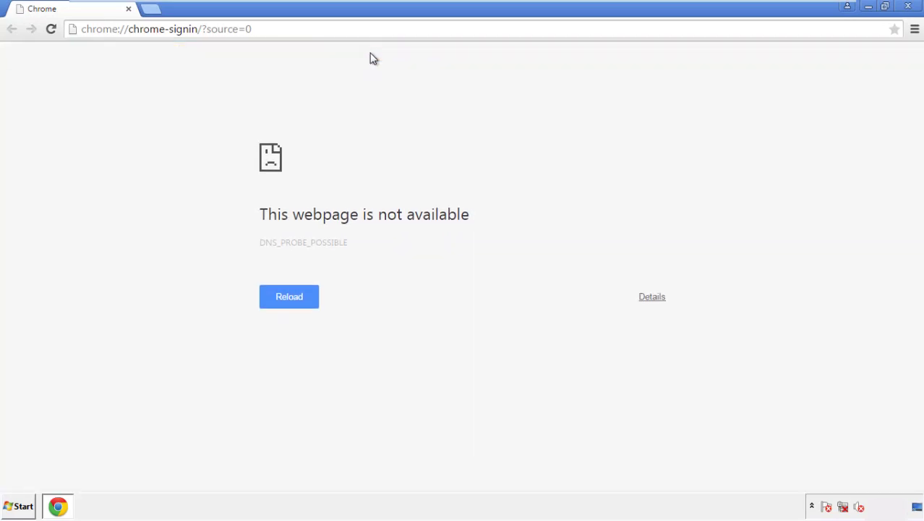
left_click(915, 31)
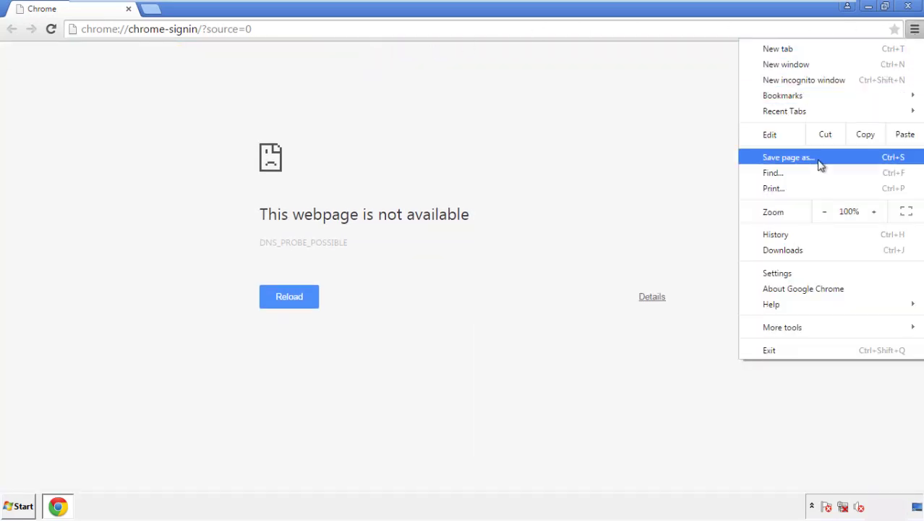
left_click(781, 273)
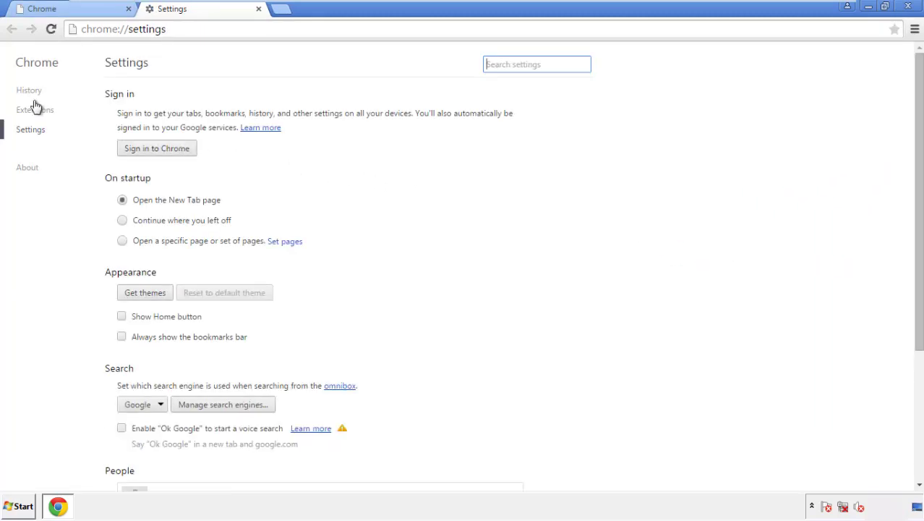
left_click(31, 92)
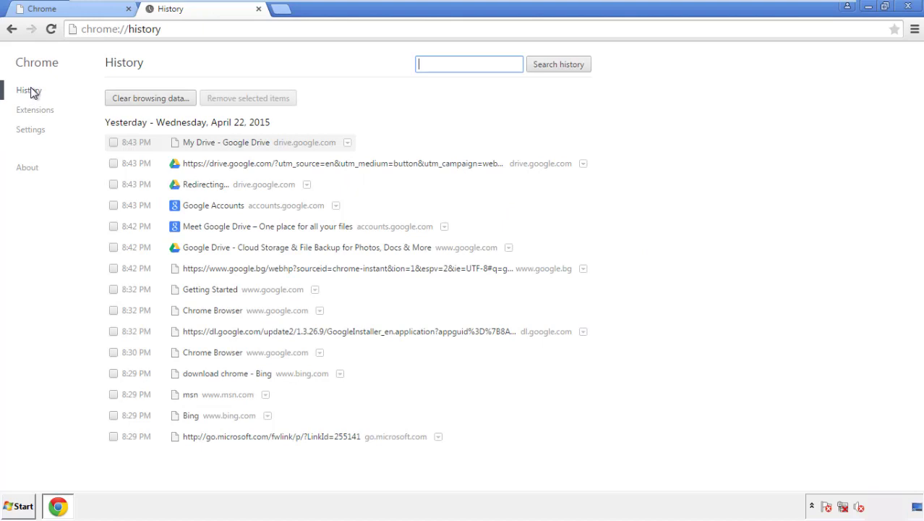
left_click(137, 101)
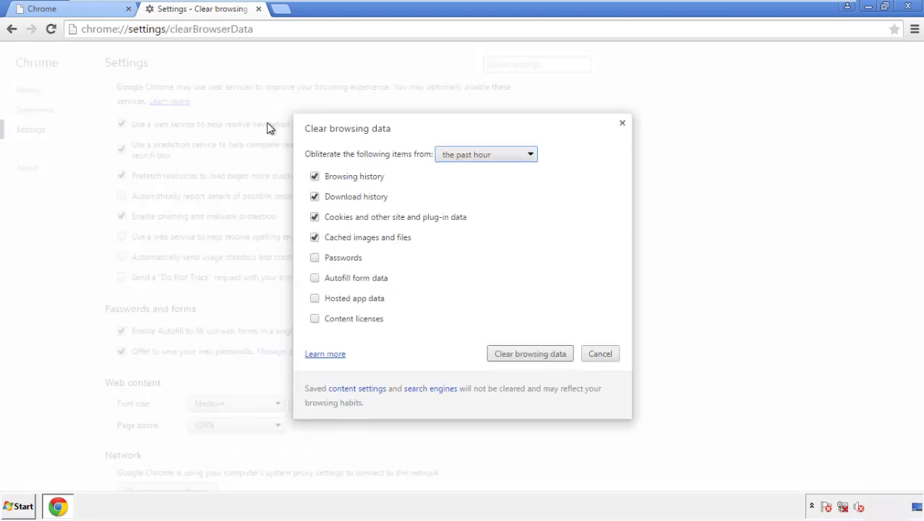
Clear Chrome's browsing data from the beginning of time, including Autofill form data.
left_click(465, 155)
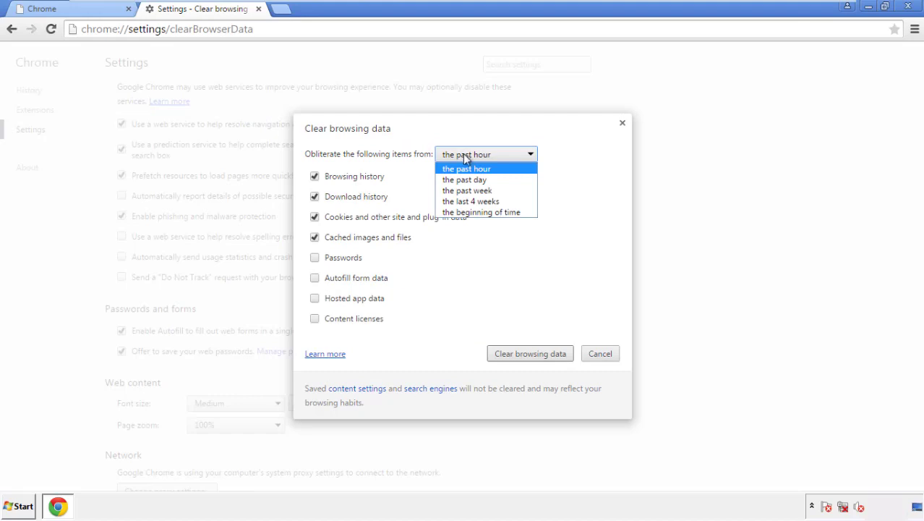
left_click(463, 213)
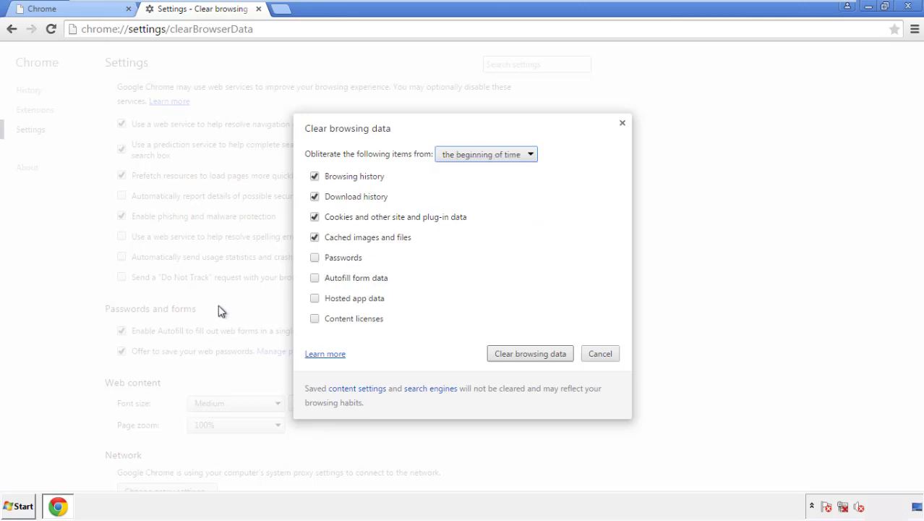
left_click(318, 281)
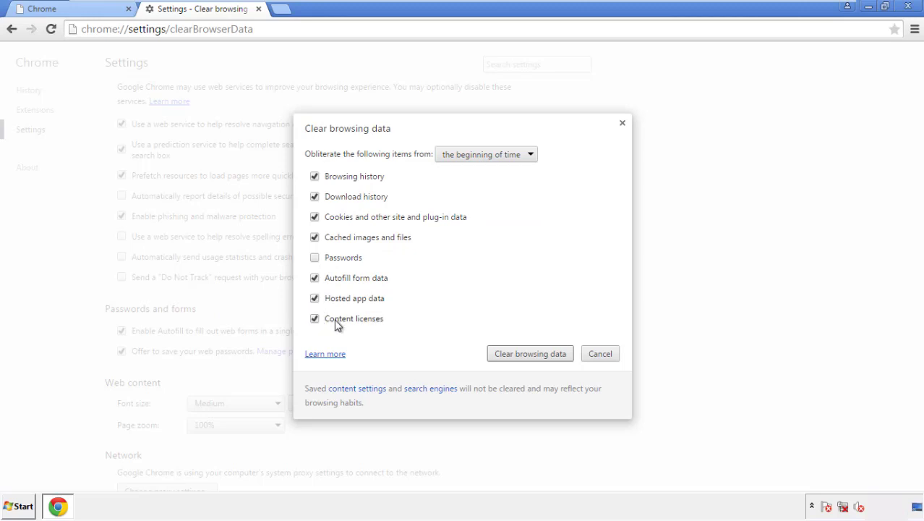
left_click(518, 356)
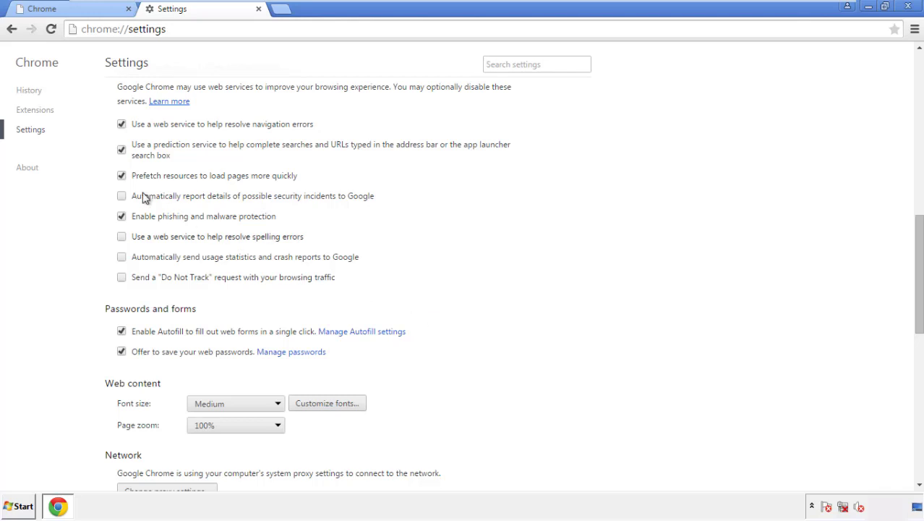
Reset Chrome's settings to their original defaults and close the browser.
left_click_drag(919, 230, 916, 391)
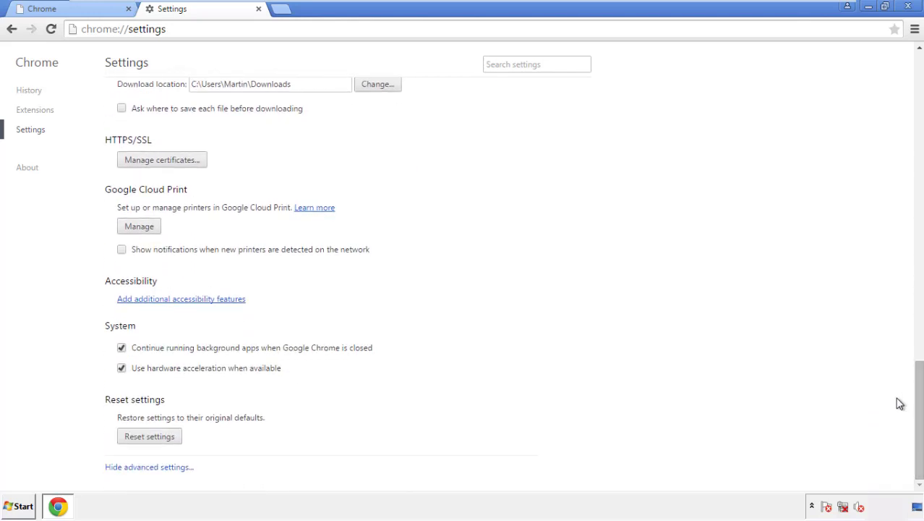
left_click(174, 443)
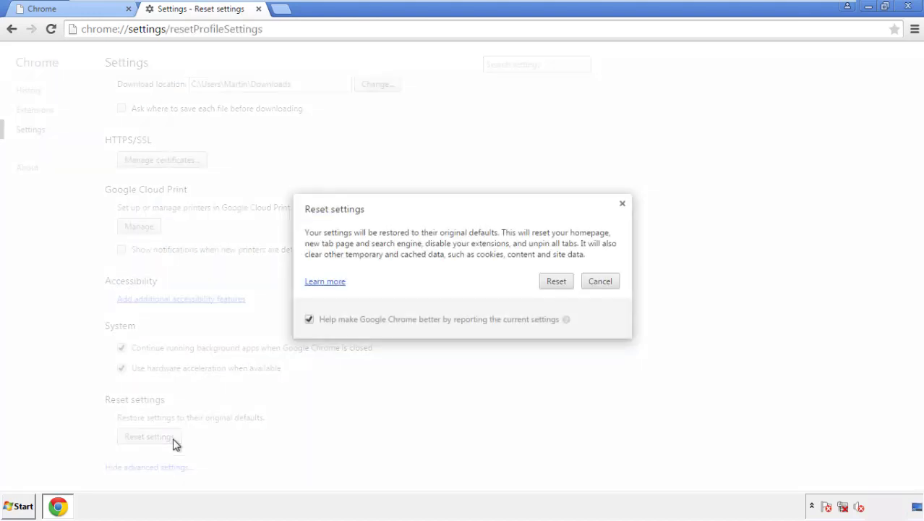
left_click(557, 282)
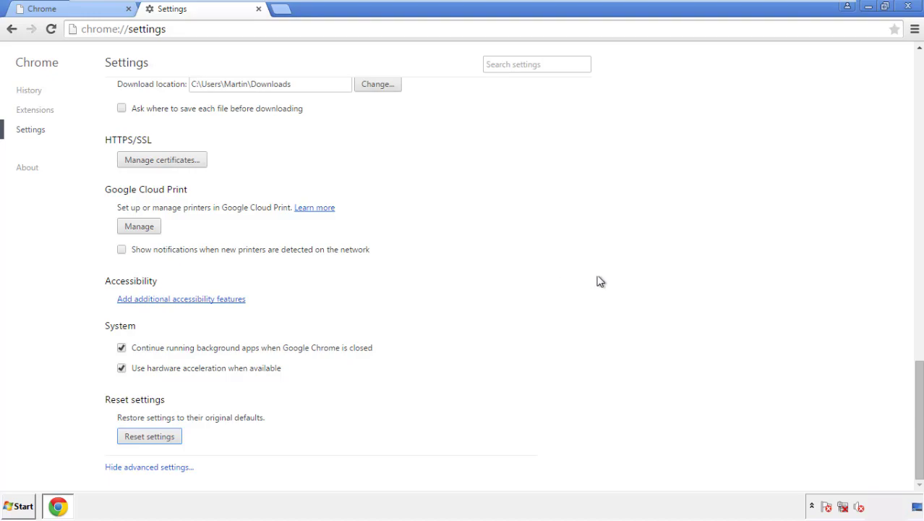
left_click(908, 6)
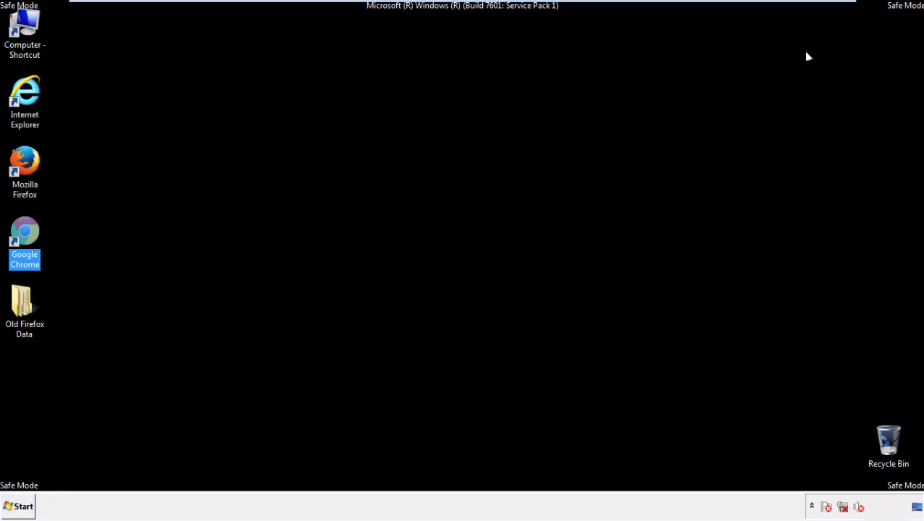
Deselect the Chrome shortcut and start Mozilla Firefox from its desktop shortcut.
left_click(498, 234)
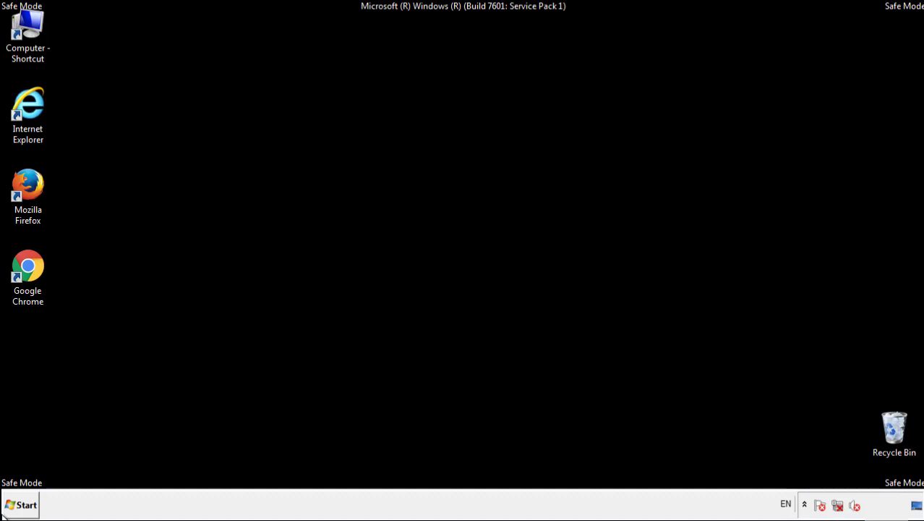
double_click(35, 180)
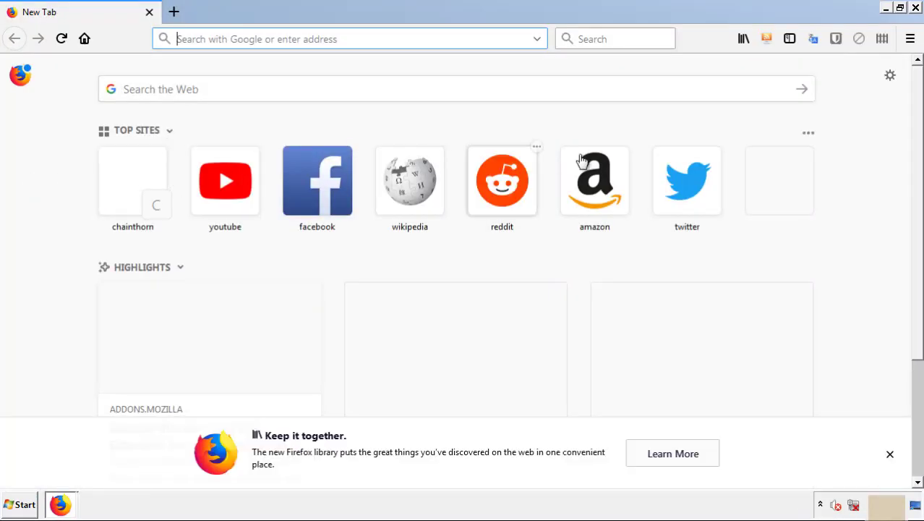
Remove the Search Mine extension in Firefox's Add-ons manager, then close Firefox.
left_click(911, 39)
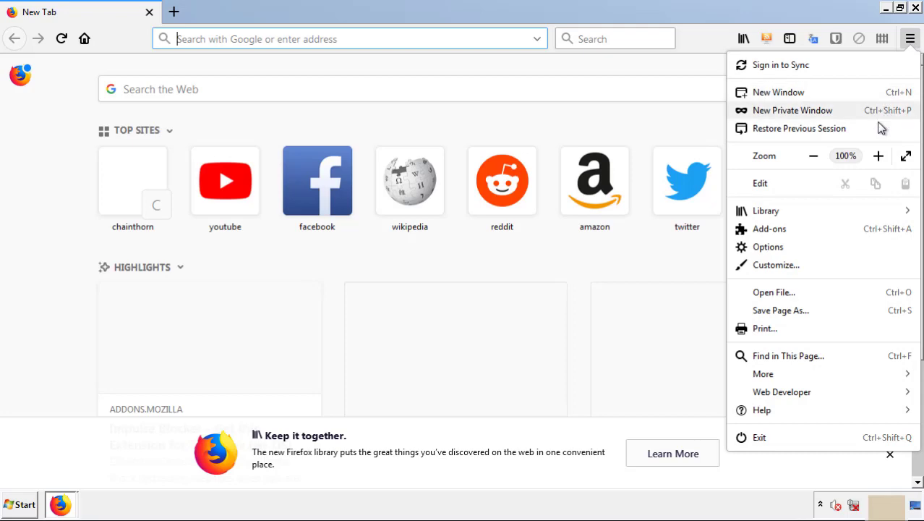
left_click(852, 233)
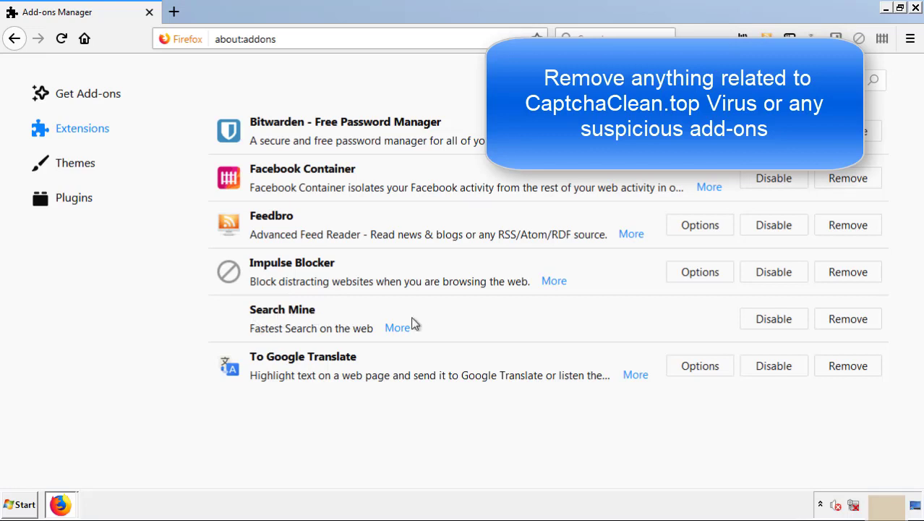
left_click(846, 319)
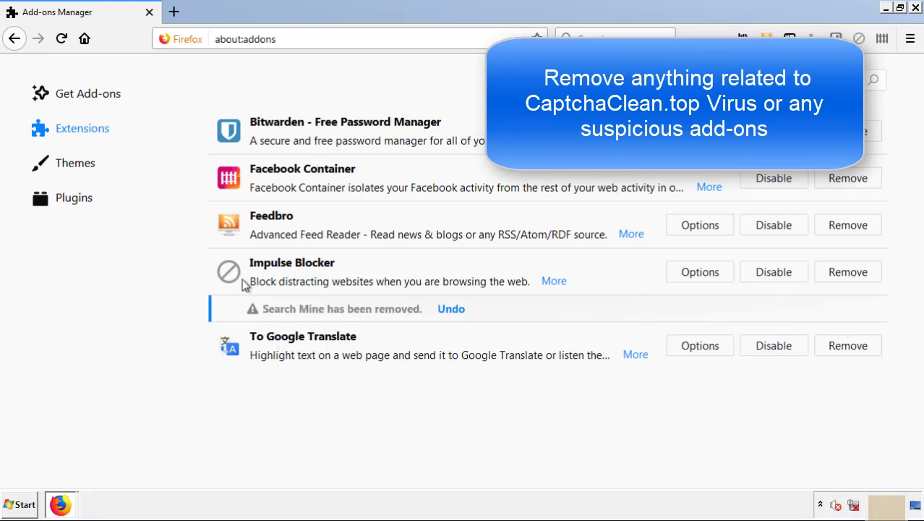
left_click(917, 8)
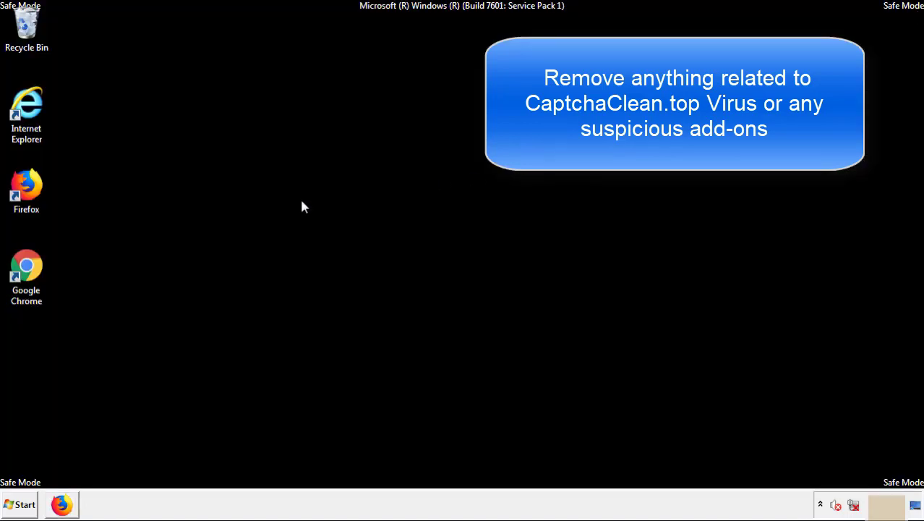
Launch Google Chrome and remove the Search Mine extension from its Extensions page.
double_click(26, 269)
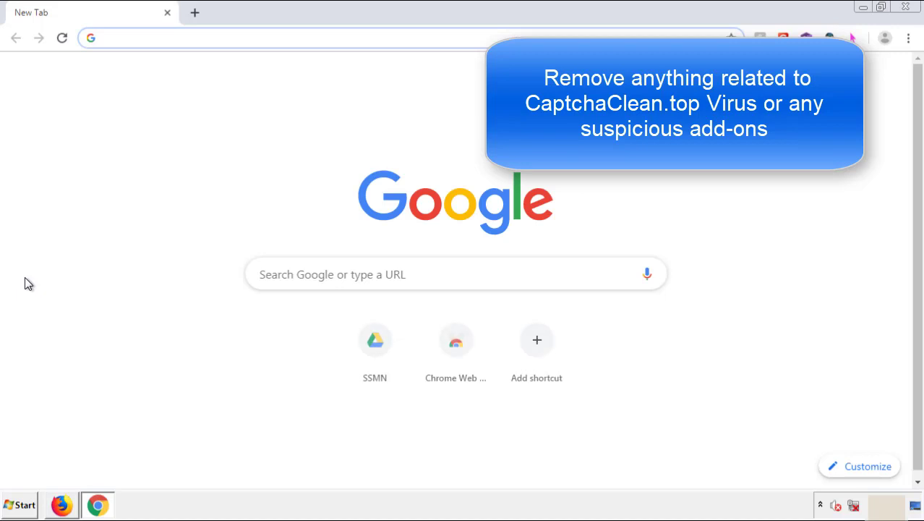
left_click(910, 37)
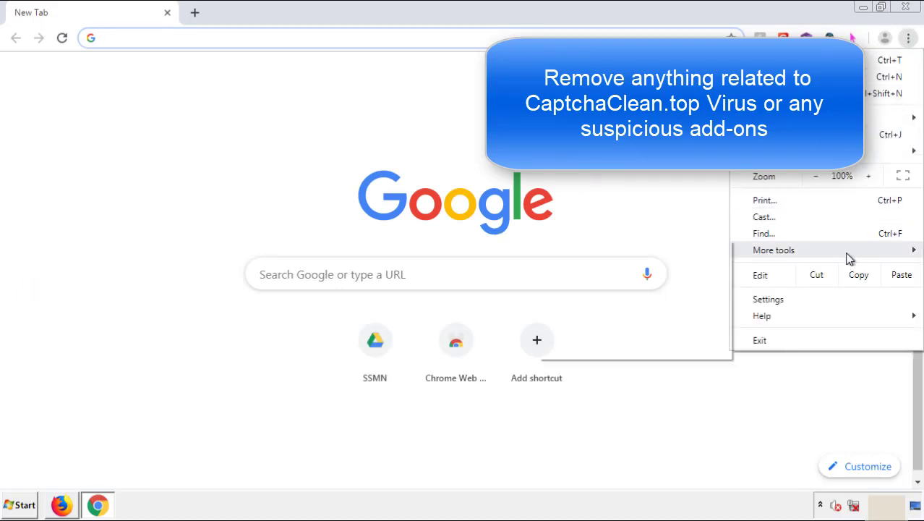
mouse_move(830, 253)
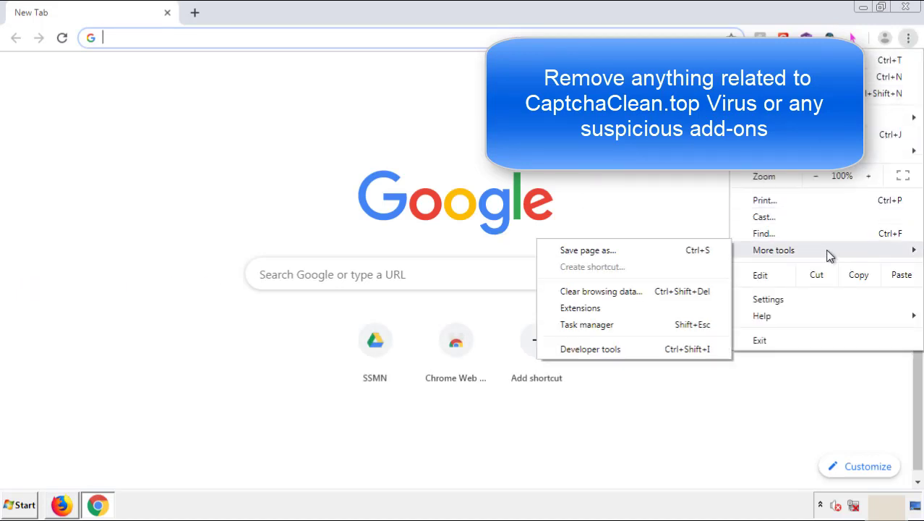
left_click(587, 307)
scroll(262, 242, "down", 5)
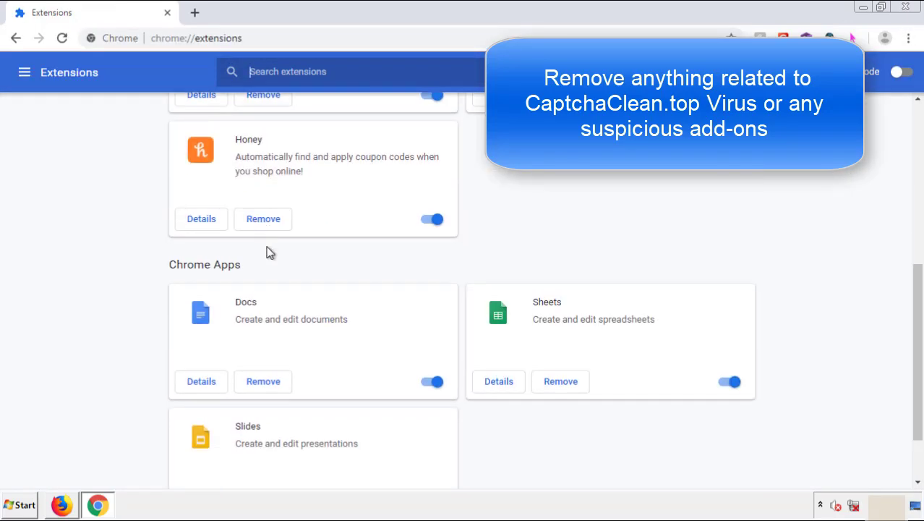
scroll(351, 264, "up", 6)
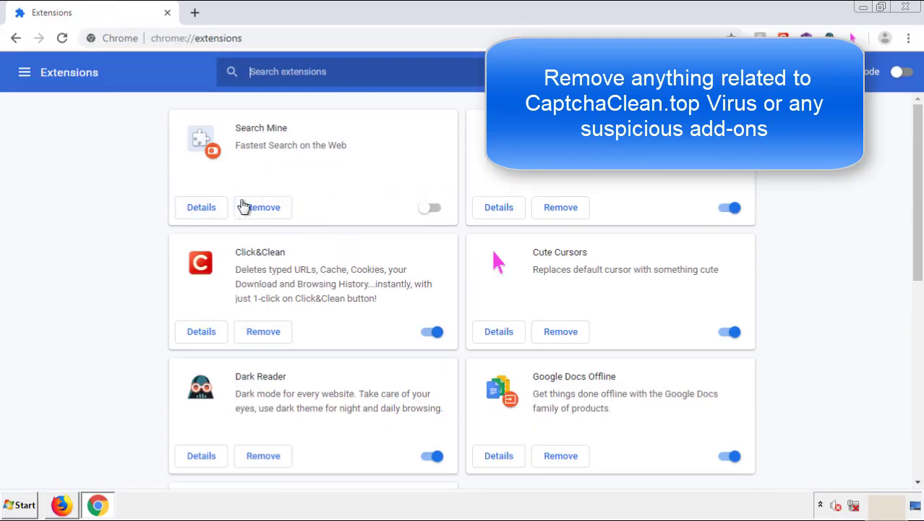
left_click(263, 212)
key("Return")
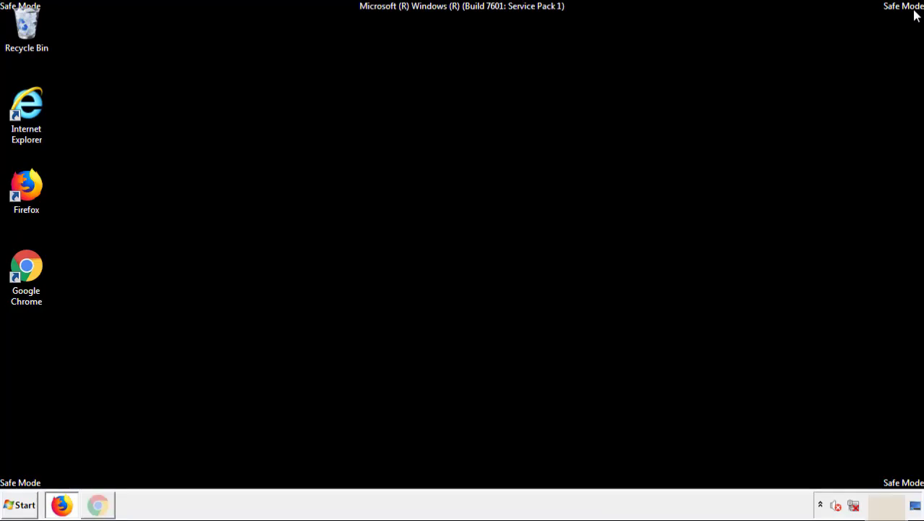
Restart Windows from the Start menu's shut-down options.
left_click(24, 508)
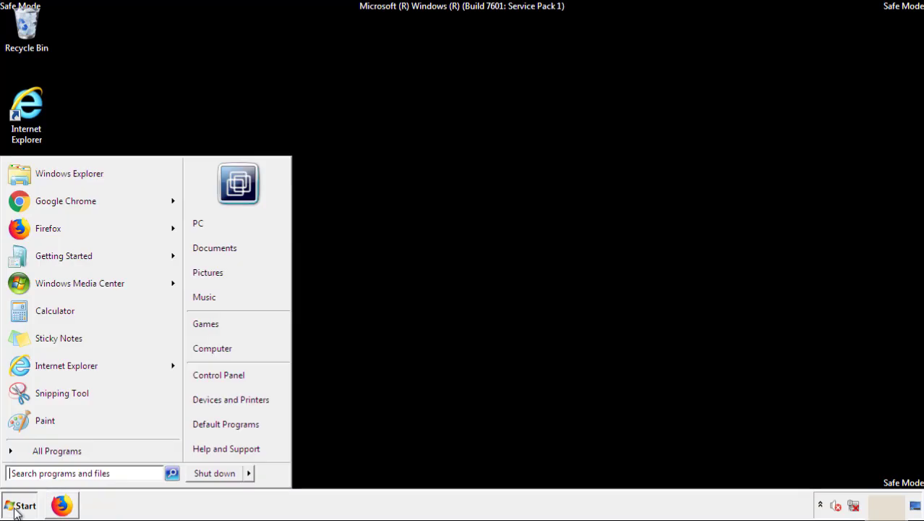
mouse_move(251, 478)
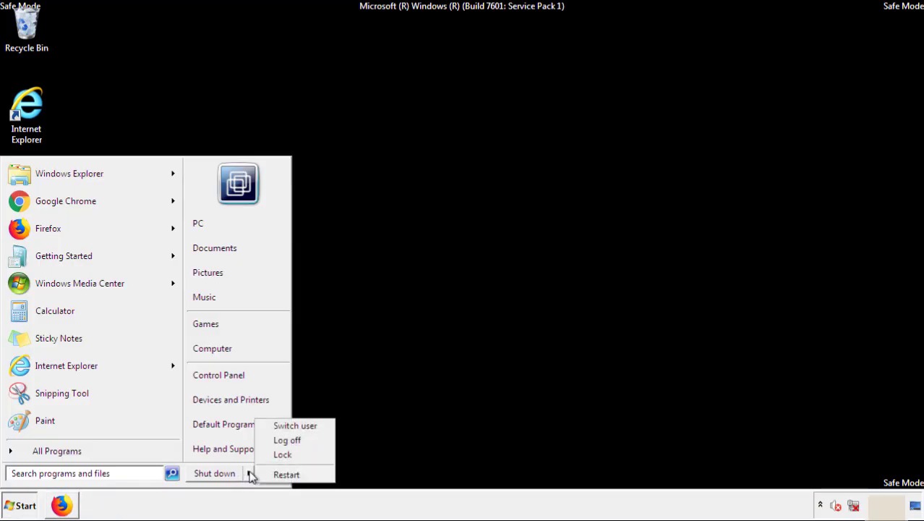
left_click(287, 474)
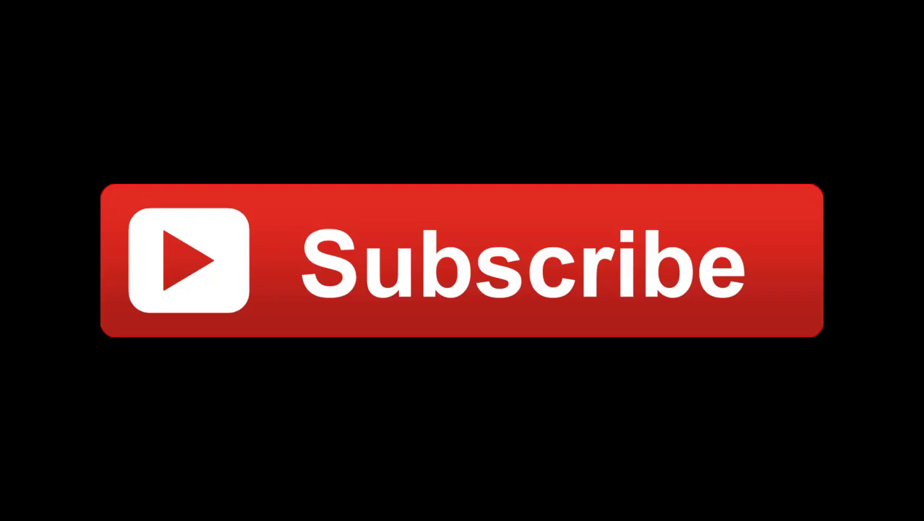